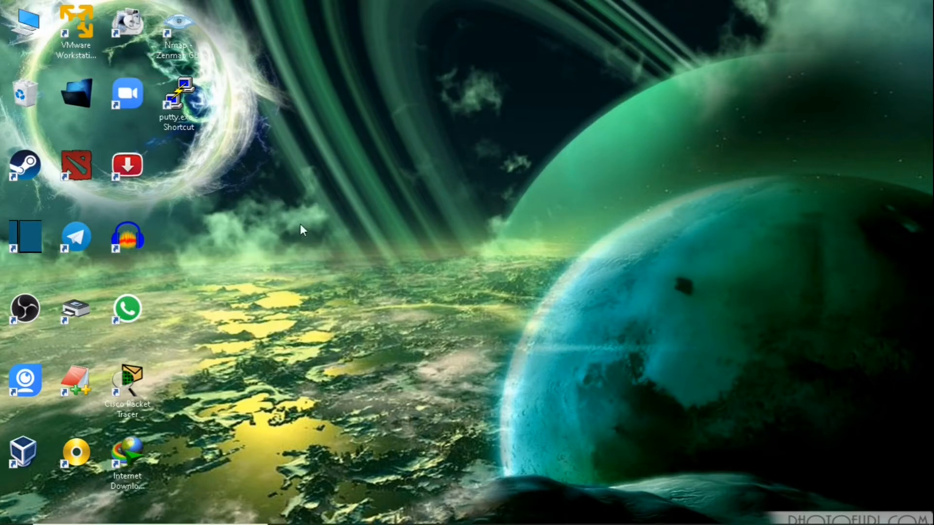
Step: Bring the Firefox window with the VMware Workstation 16.0 Player download page to the front
{"action": "mouse_move", "coordinate": [366, 522]}
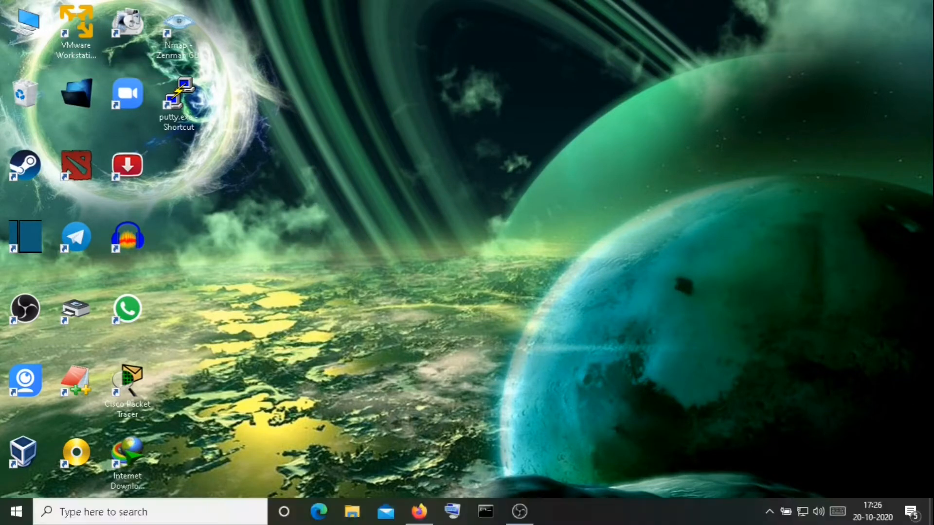
{"action": "left_click", "coordinate": [418, 512]}
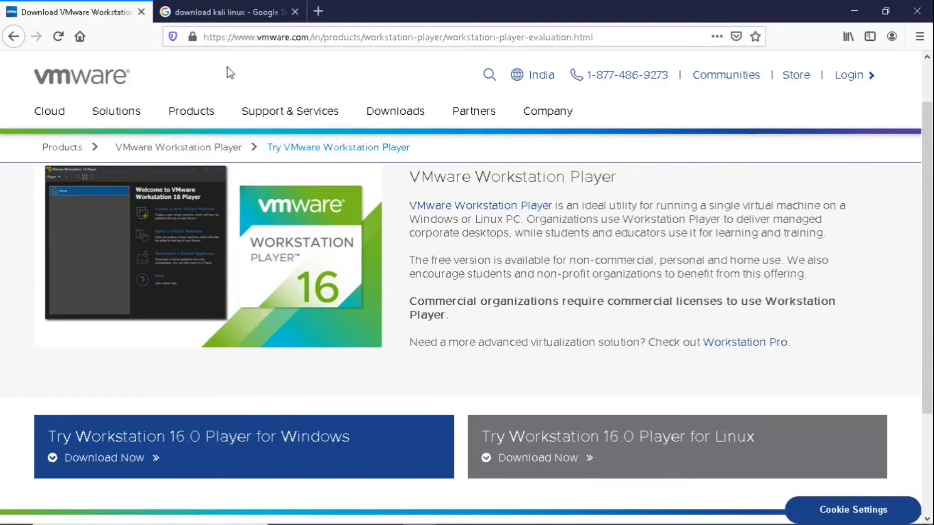
Step: Open the official Kali Linux downloads page, look over the 2020.3 installer images, then minimize Firefox
{"action": "left_click", "coordinate": [209, 12]}
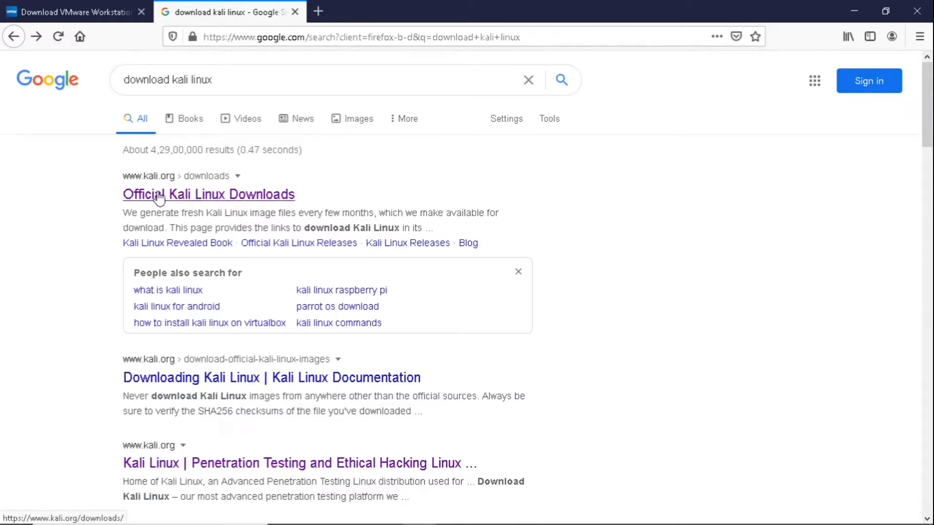
{"action": "left_click", "coordinate": [195, 195]}
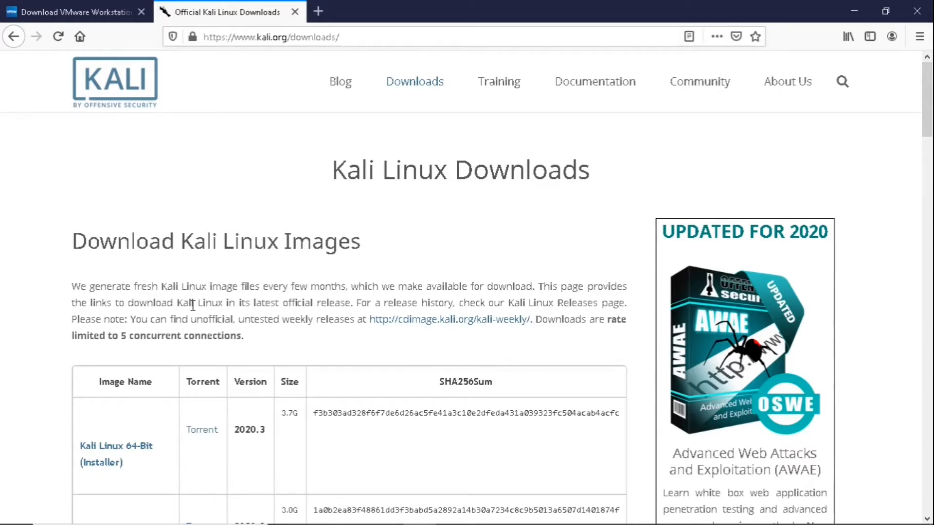
{"action": "scroll", "coordinate": [194, 308], "scroll_direction": "down", "scroll_amount": 3}
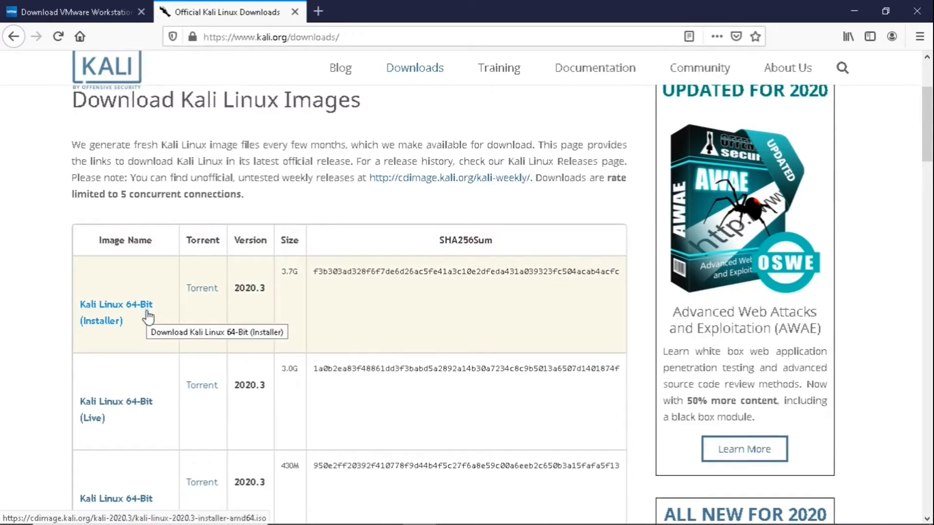
{"action": "scroll", "coordinate": [148, 317], "scroll_direction": "down", "scroll_amount": 4}
{"action": "scroll", "coordinate": [145, 330], "scroll_direction": "down", "scroll_amount": 3}
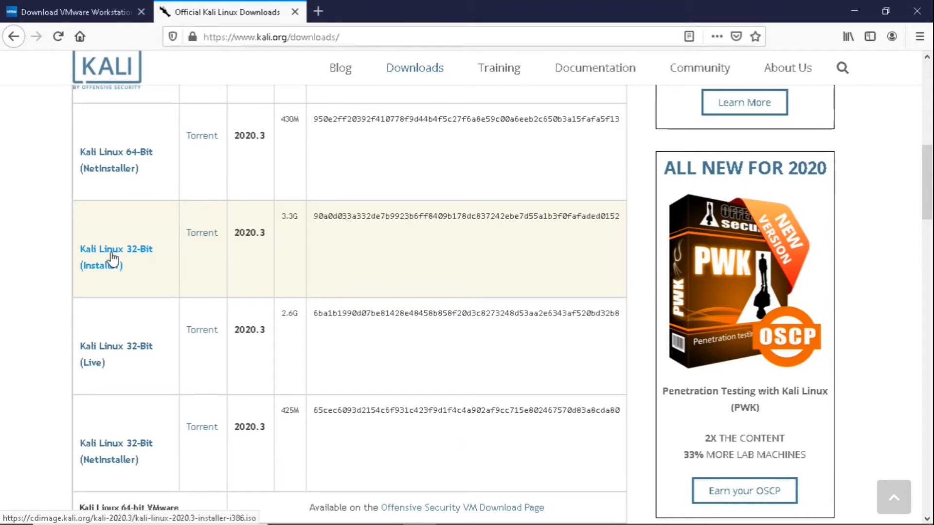
{"action": "scroll", "coordinate": [113, 260], "scroll_direction": "up", "scroll_amount": 5}
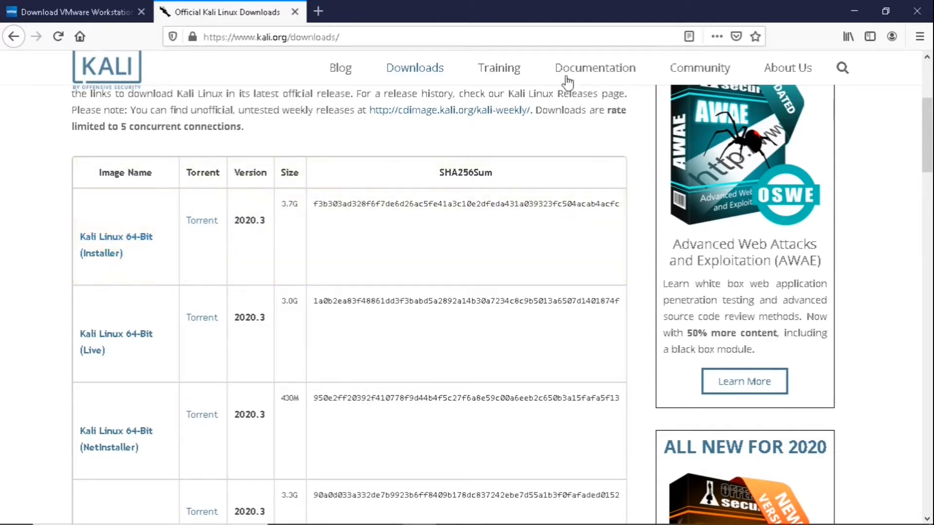
{"action": "left_click", "coordinate": [851, 11]}
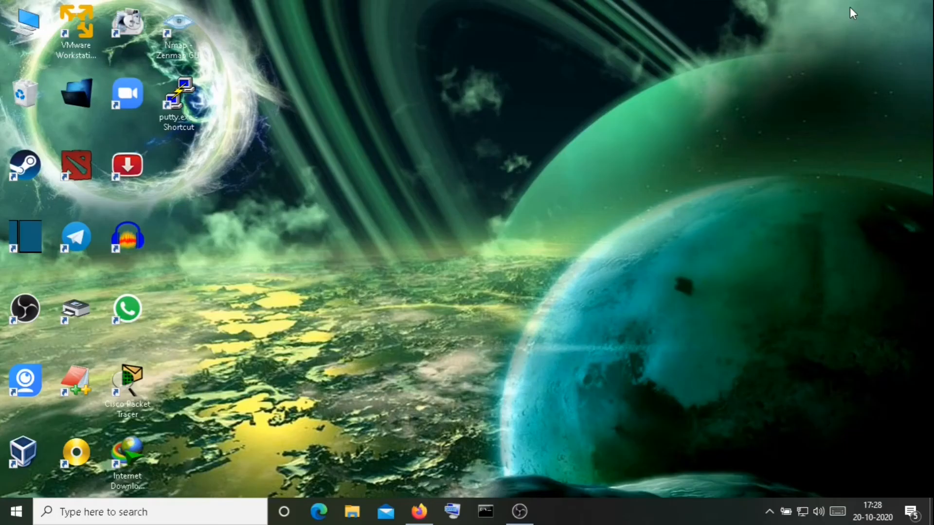
Step: Launch VMware Player and start a new VM from the kali-linux-2020.3-installer-amd64.iso image
{"action": "double_click", "coordinate": [72, 32]}
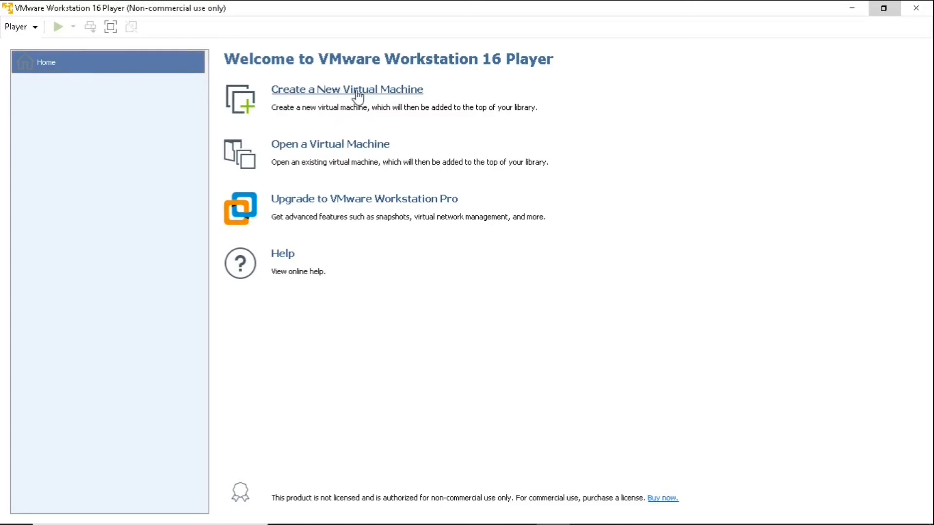
{"action": "left_click", "coordinate": [358, 95]}
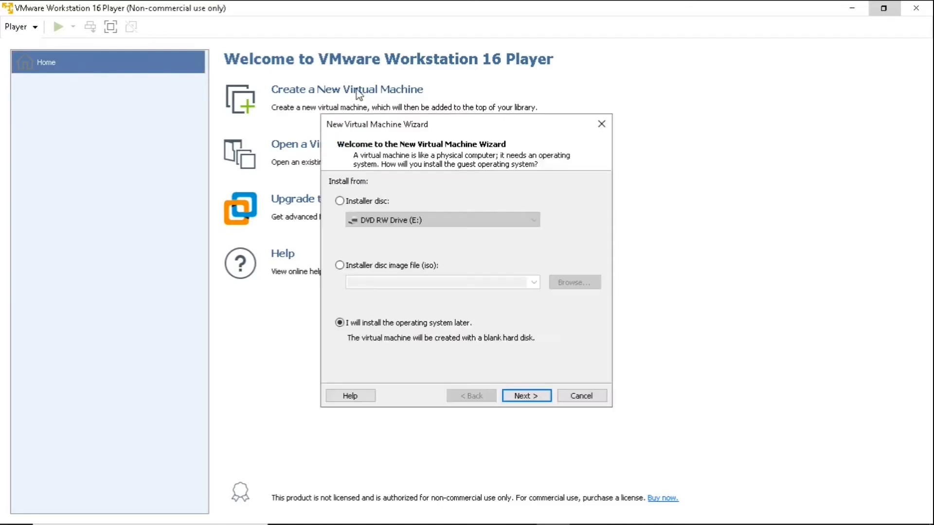
{"action": "left_click", "coordinate": [339, 266]}
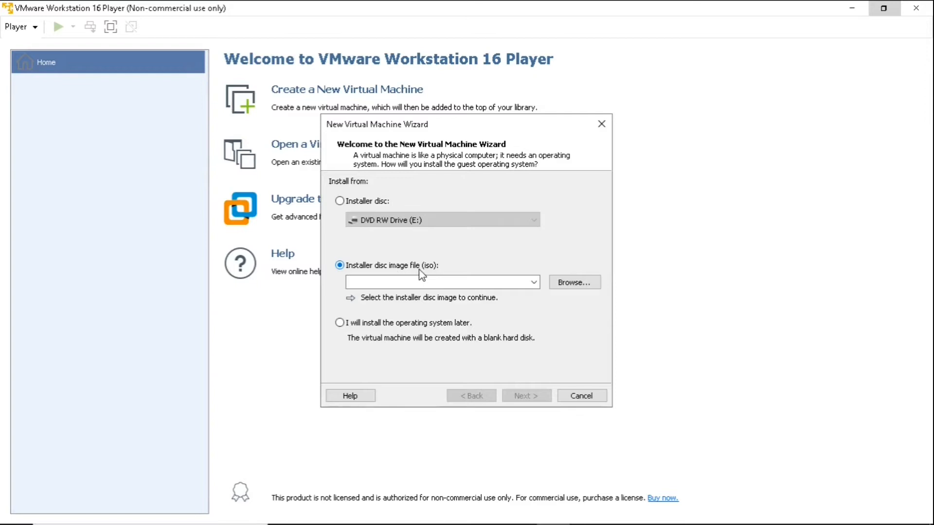
{"action": "left_click", "coordinate": [569, 287]}
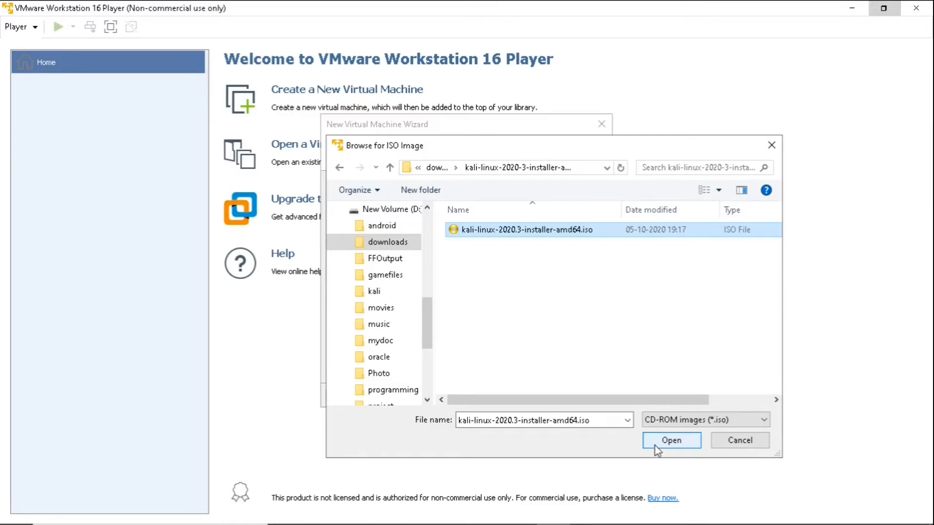
{"action": "left_click", "coordinate": [670, 446]}
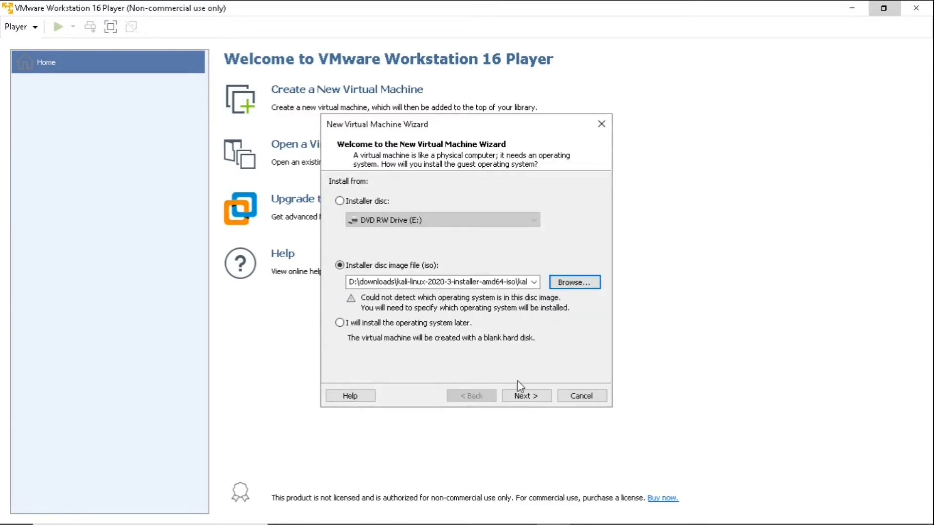
Step: Choose Linux with version Debian 10.x 64-bit as the guest operating system
{"action": "left_click", "coordinate": [524, 396]}
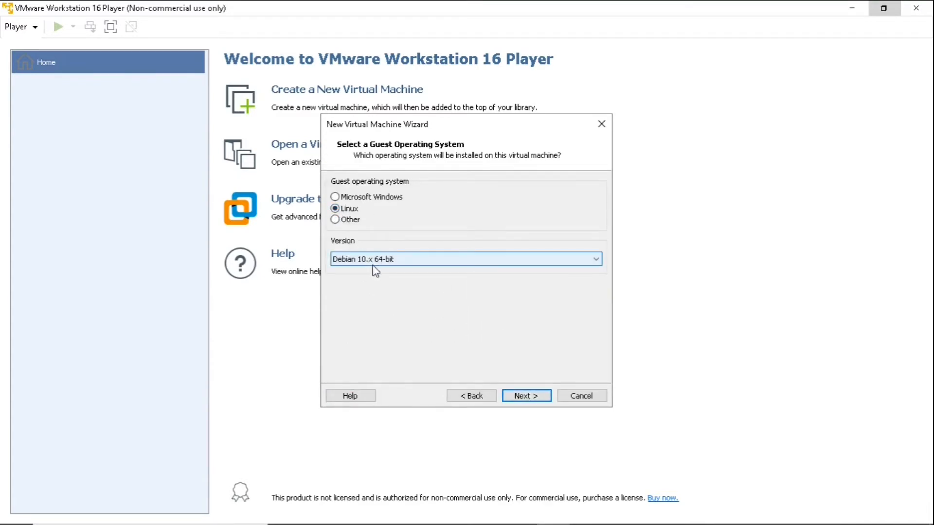
{"action": "left_click", "coordinate": [416, 261]}
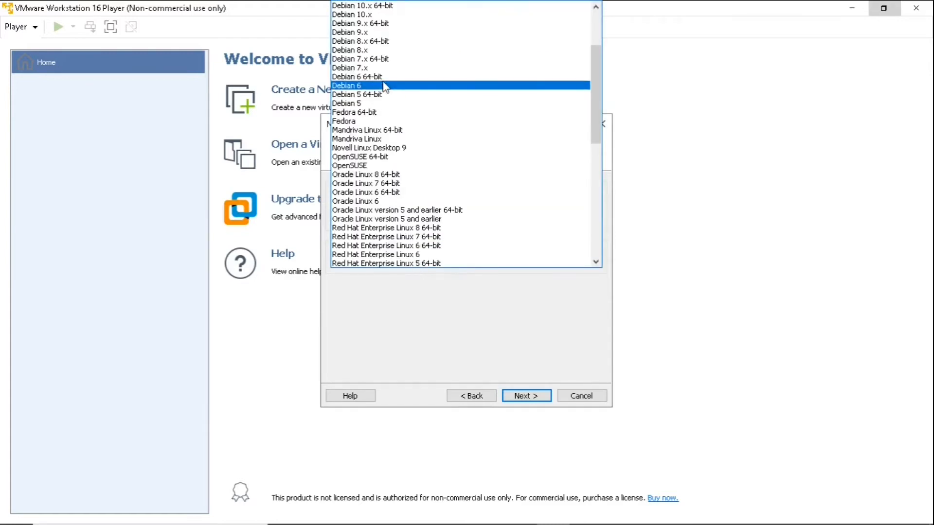
{"action": "scroll", "coordinate": [385, 86], "scroll_direction": "up", "scroll_amount": 3}
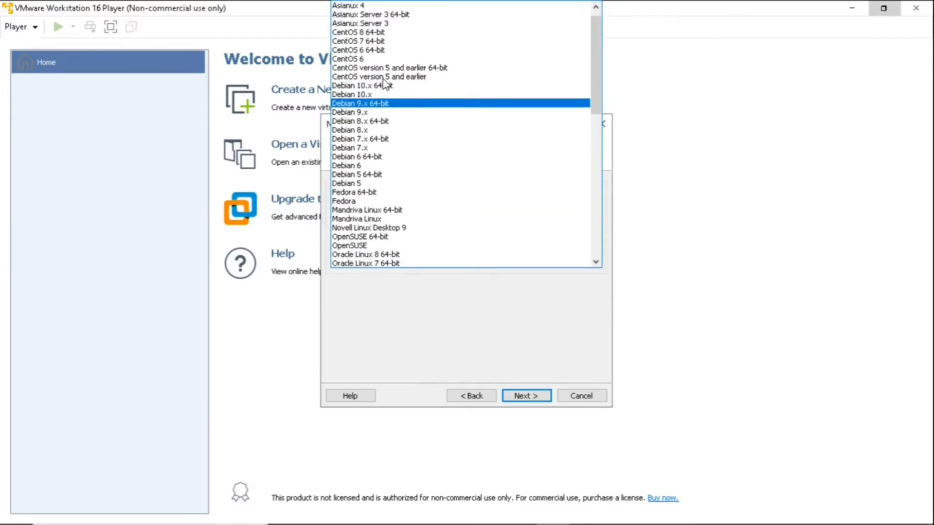
{"action": "left_click", "coordinate": [362, 95]}
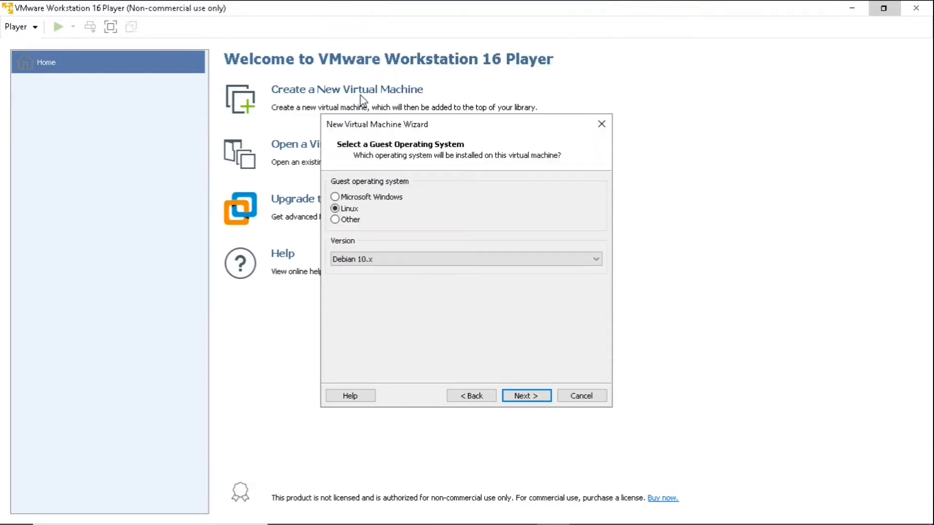
{"action": "left_click", "coordinate": [385, 267]}
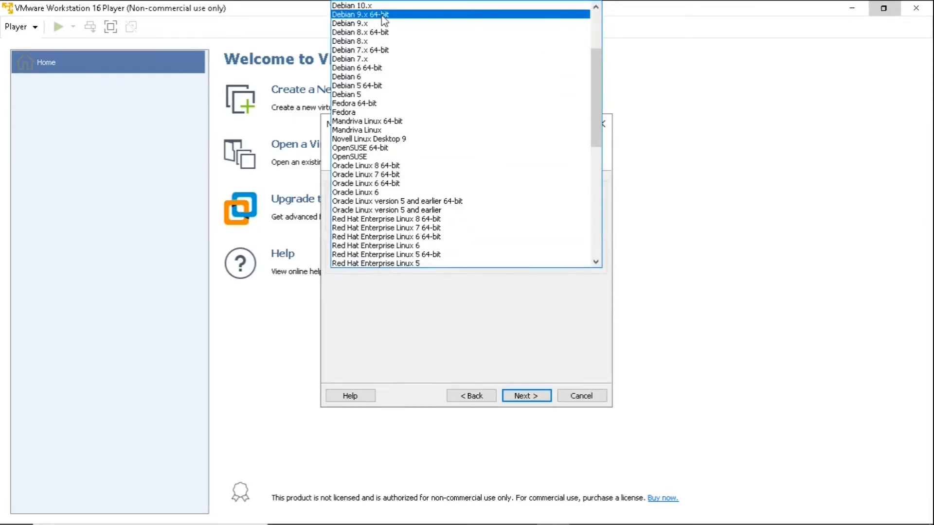
{"action": "scroll", "coordinate": [384, 23], "scroll_direction": "up", "scroll_amount": 1}
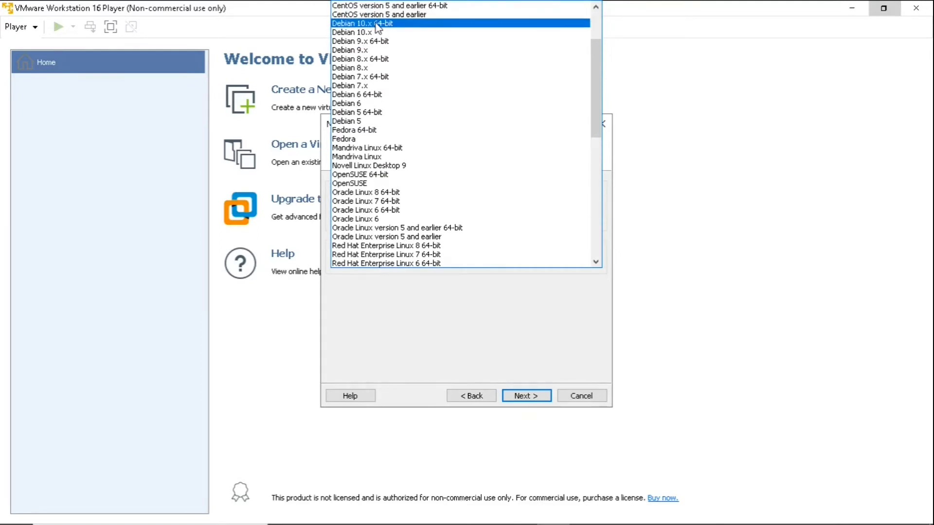
{"action": "left_click", "coordinate": [378, 27]}
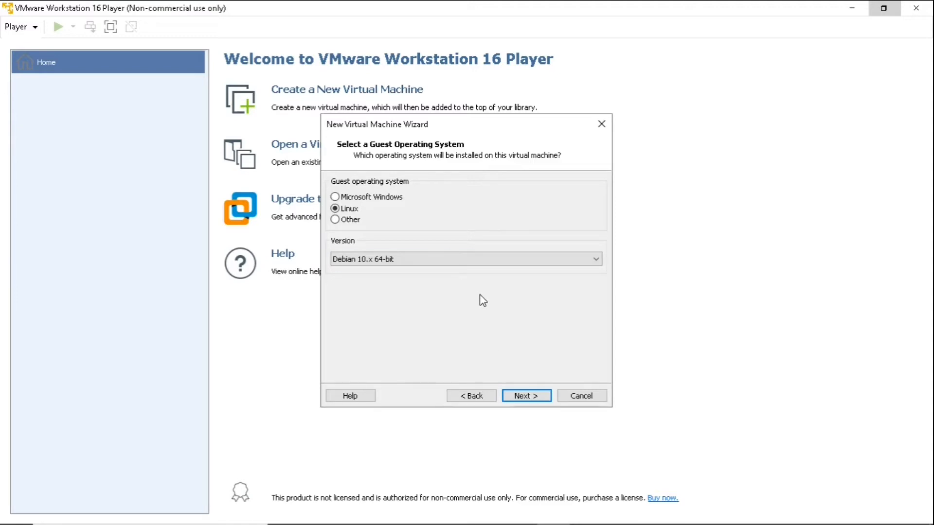
{"action": "left_click", "coordinate": [517, 397]}
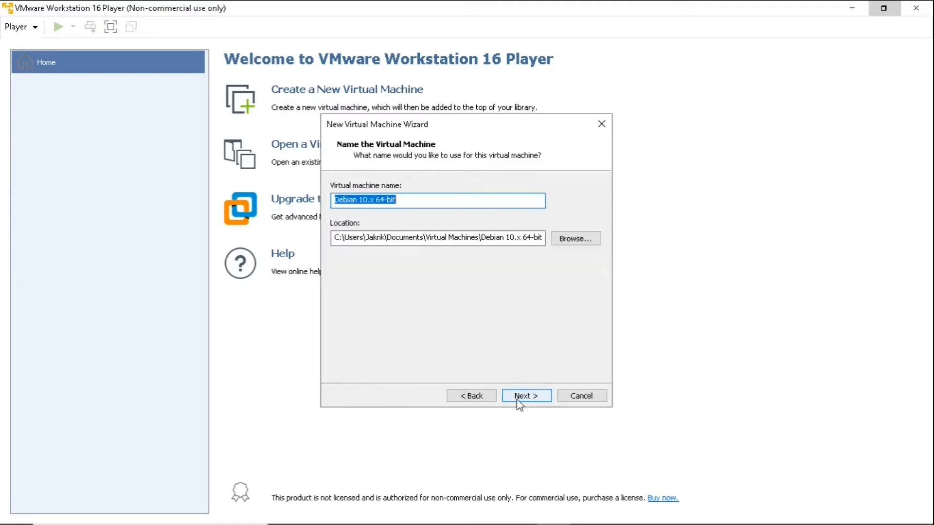
Step: Rename the virtual machine to kali
{"action": "left_click", "coordinate": [401, 200]}
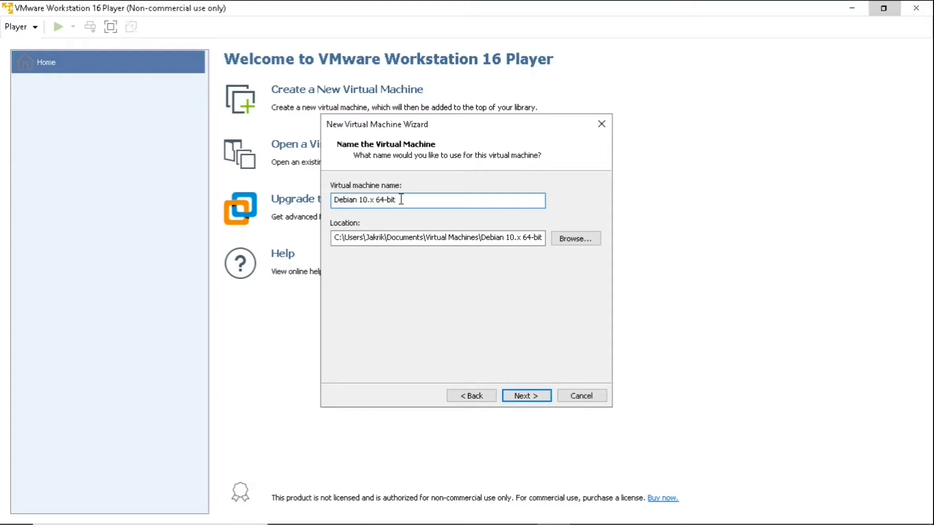
{"action": "key", "text": "BackSpace"}
{"action": "key", "text": "BackSpace"}
{"action": "key", "text": "BackSpace"}
{"action": "key", "text": "BackSpace"}
{"action": "key", "text": "BackSpace"}
{"action": "key", "text": "BackSpace"}
{"action": "key", "text": "BackSpace"}
{"action": "key", "text": "BackSpace"}
{"action": "key", "text": "BackSpace"}
{"action": "key", "text": "BackSpace"}
{"action": "key", "text": "BackSpace"}
{"action": "key", "text": "BackSpace"}
{"action": "key", "text": "BackSpace"}
{"action": "key", "text": "BackSpace"}
{"action": "key", "text": "BackSpace"}
{"action": "key", "text": "BackSpace"}
{"action": "key", "text": "BackSpace"}
{"action": "type", "text": "kali"}
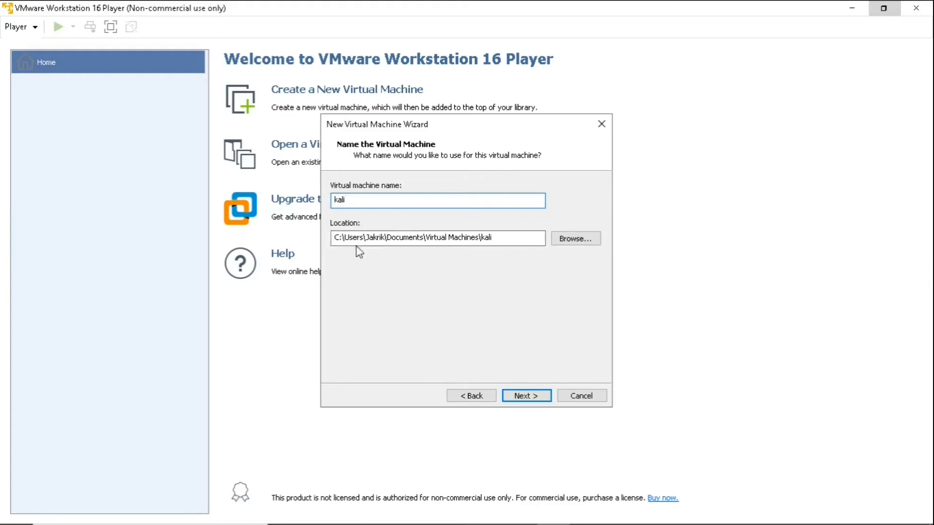
Step: Store the virtual machine in a new kali_linux folder on drive D
{"action": "left_click", "coordinate": [560, 245]}
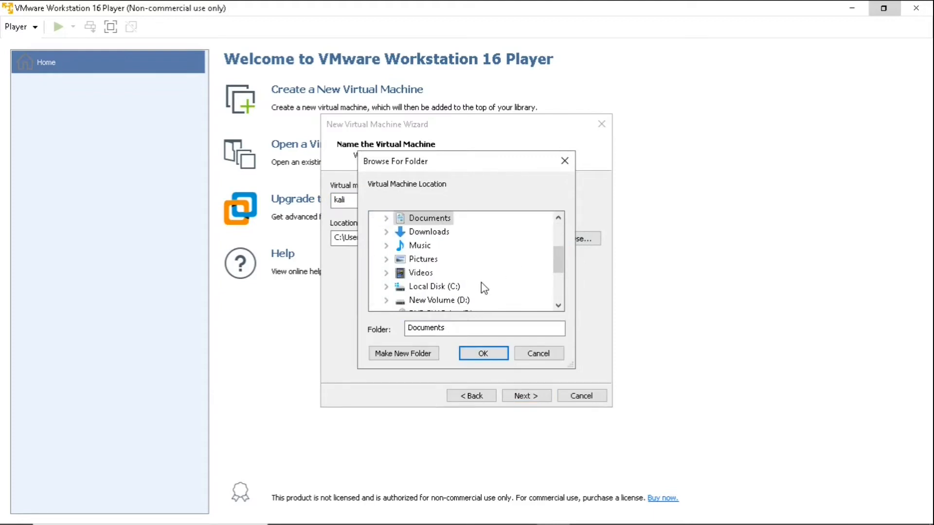
{"action": "left_click", "coordinate": [433, 300]}
{"action": "left_click", "coordinate": [415, 362]}
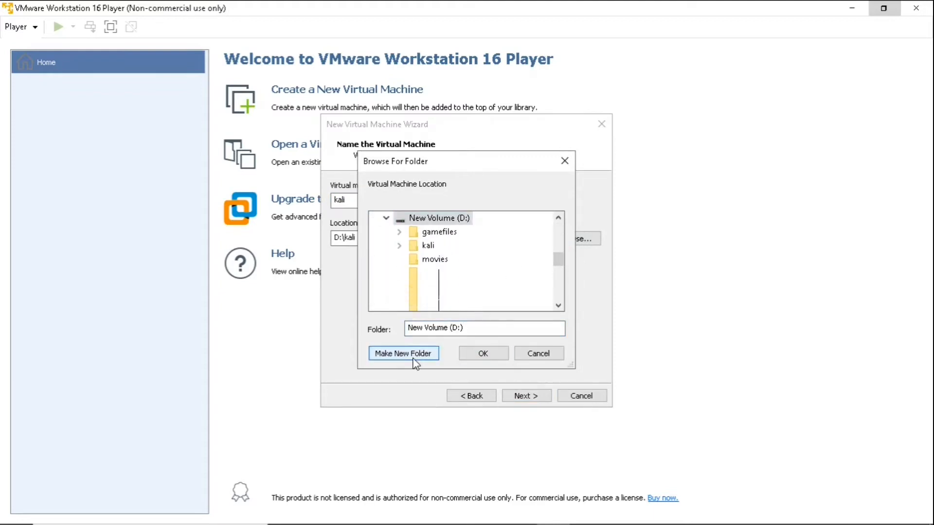
{"action": "key", "text": "BackSpace"}
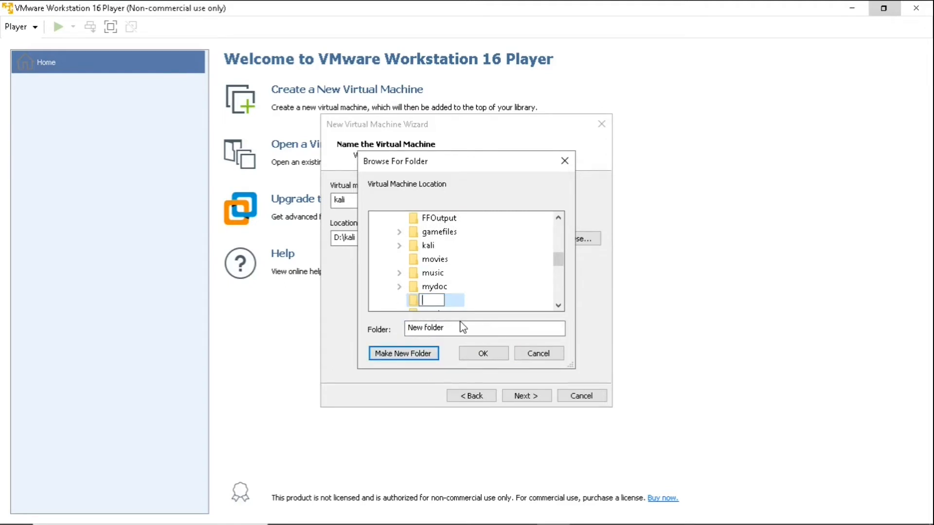
{"action": "type", "text": "kalu"}
{"action": "key", "text": "BackSpace"}
{"action": "type", "text": "i_linux"}
{"action": "left_click", "coordinate": [471, 351]}
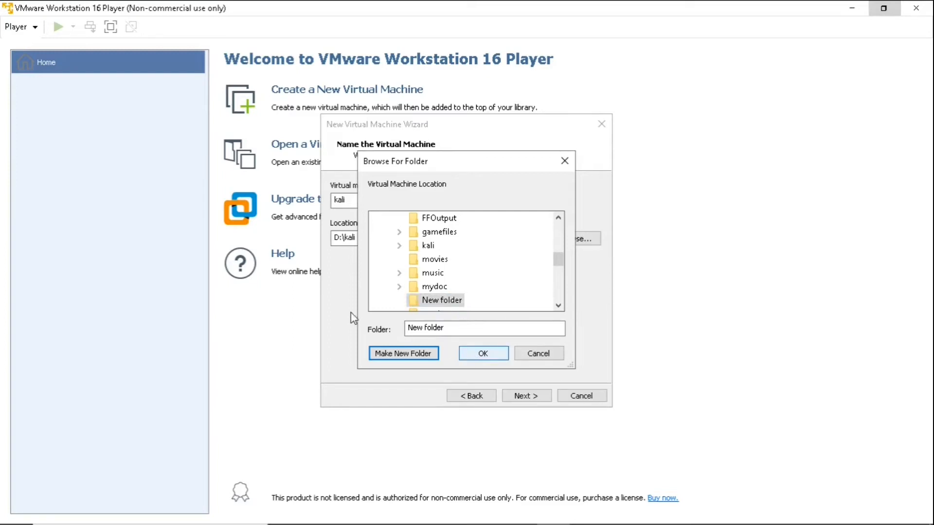
{"action": "left_click", "coordinate": [525, 395]}
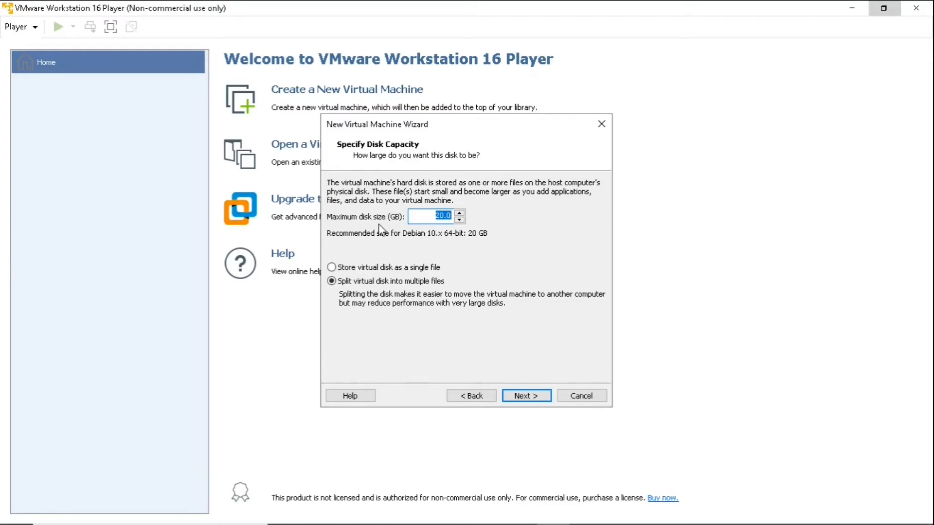
Step: Keep the maximum disk size at 20 GB, split into multiple files
{"action": "left_click", "coordinate": [459, 220]}
{"action": "left_click", "coordinate": [459, 220]}
{"action": "left_click", "coordinate": [516, 403]}
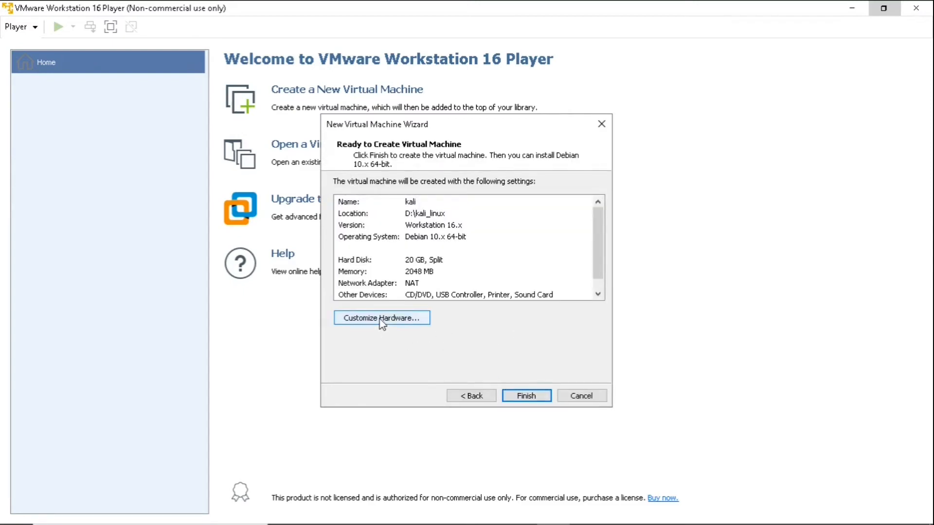
Step: Check the hardware settings, then finish the kali VM with 2048 MB memory and 20 GB disk
{"action": "left_click", "coordinate": [381, 321]}
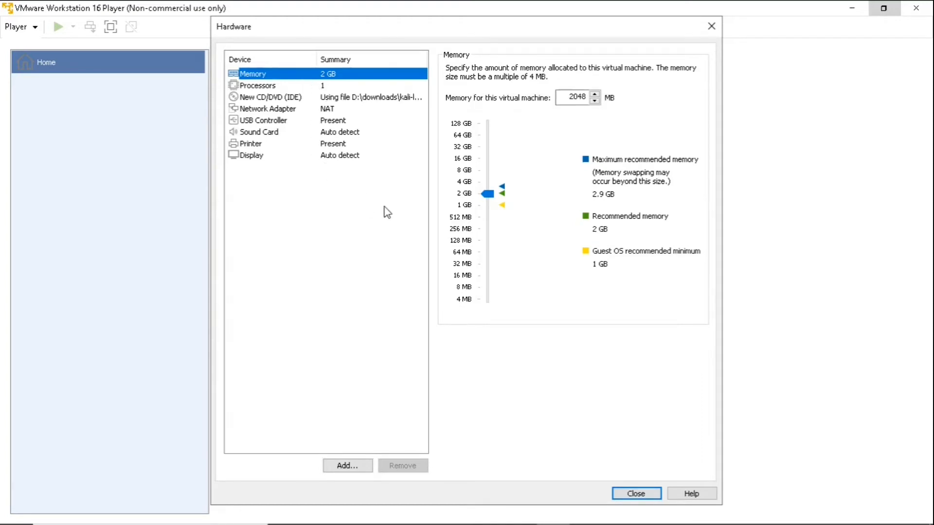
{"action": "left_click", "coordinate": [632, 493]}
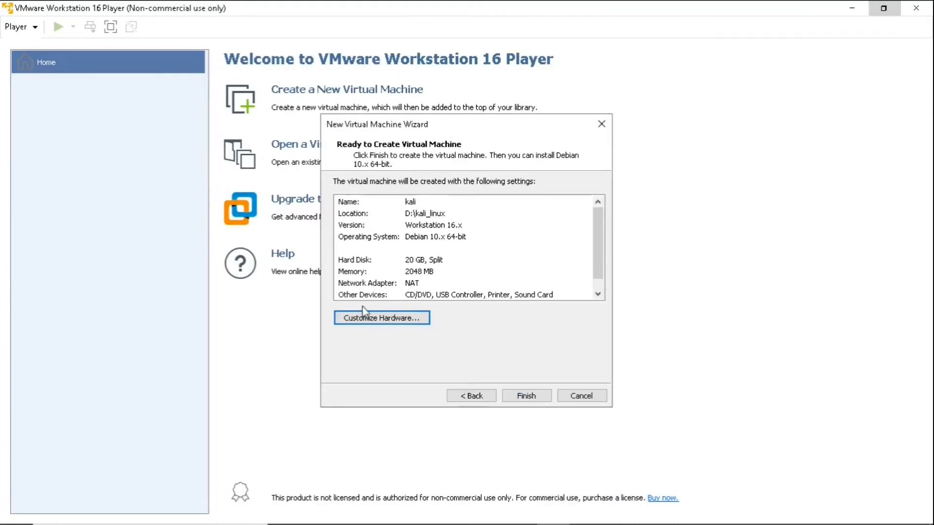
{"action": "left_click", "coordinate": [525, 398]}
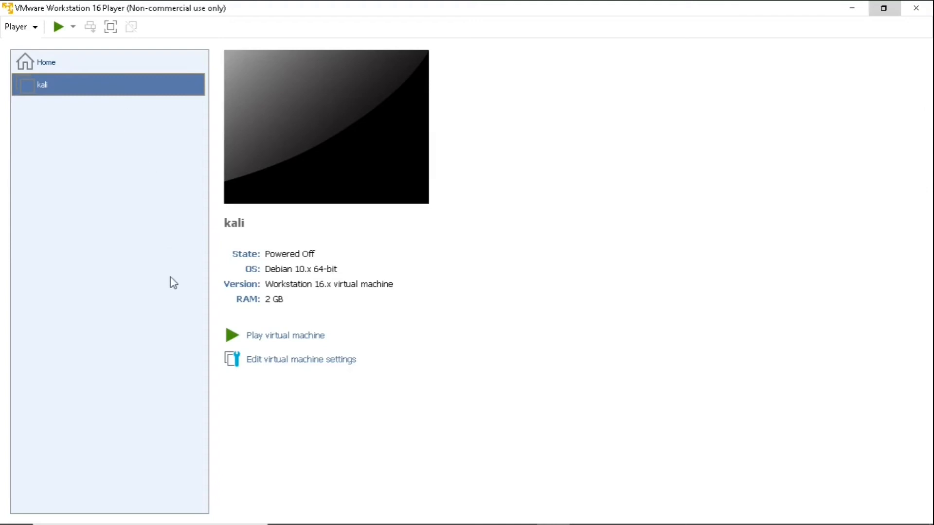
Step: Power on the kali VM and select the Graphical install entry in the Kali boot menu
{"action": "left_click", "coordinate": [269, 337]}
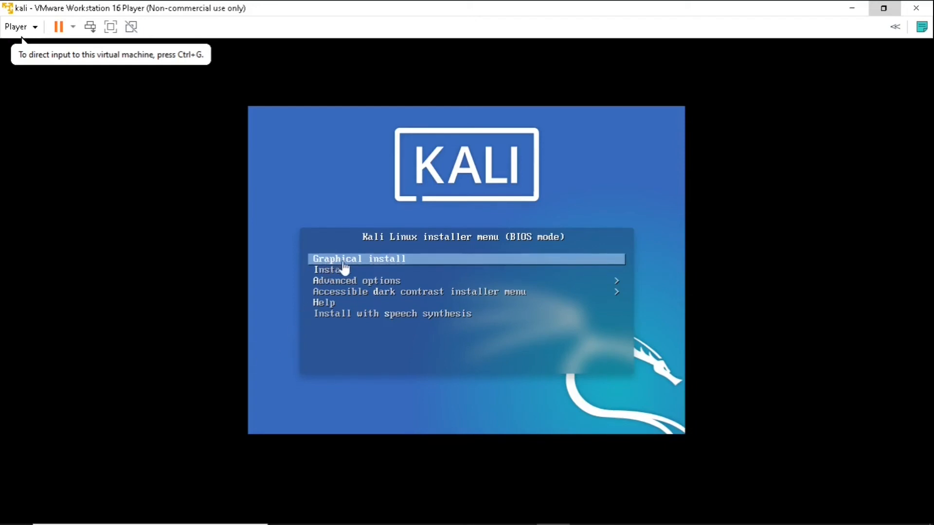
{"action": "left_click", "coordinate": [375, 267]}
Step: Start Graphical install with English language, India as location, and the American English keymap
{"action": "key", "text": "Return"}
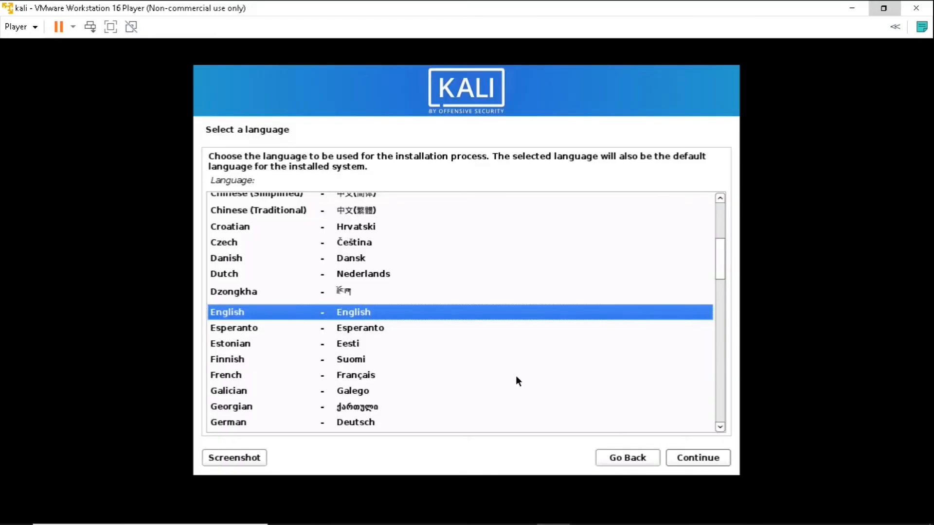
{"action": "left_click", "coordinate": [681, 459]}
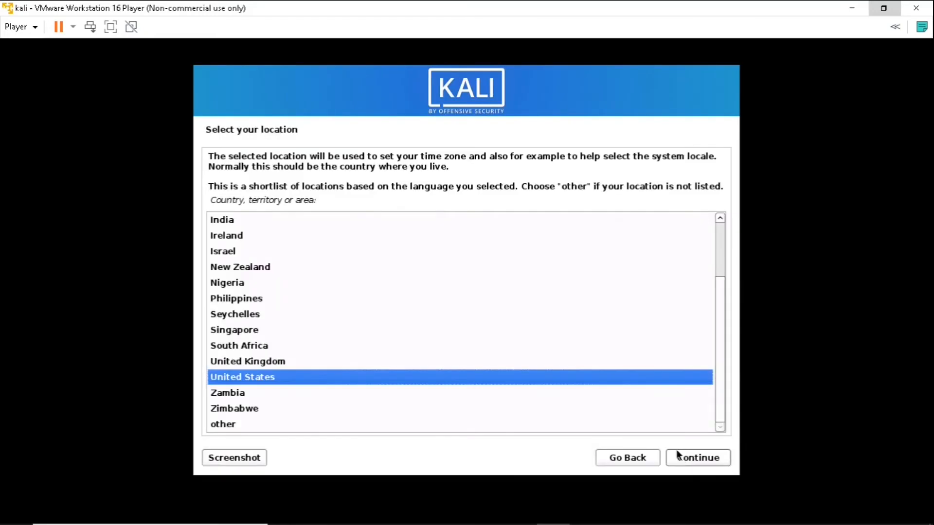
{"action": "left_click", "coordinate": [220, 220]}
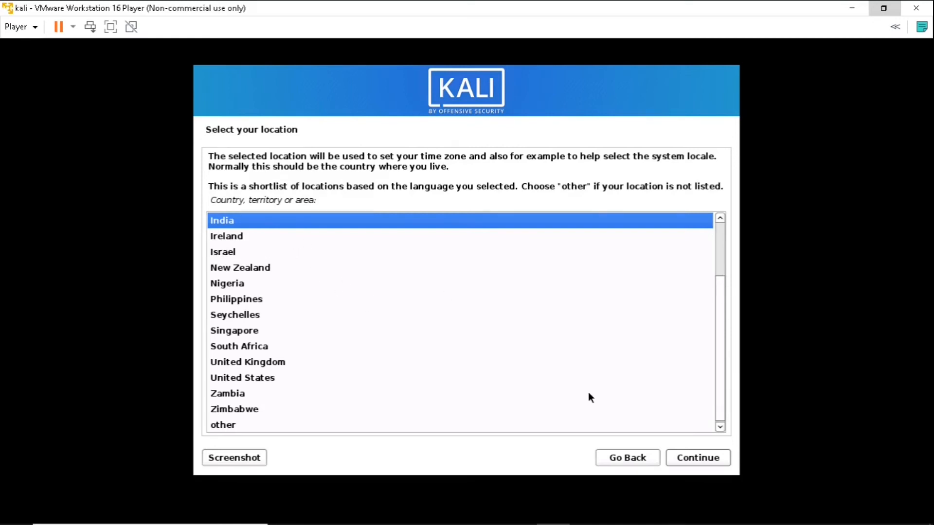
{"action": "left_click", "coordinate": [682, 460]}
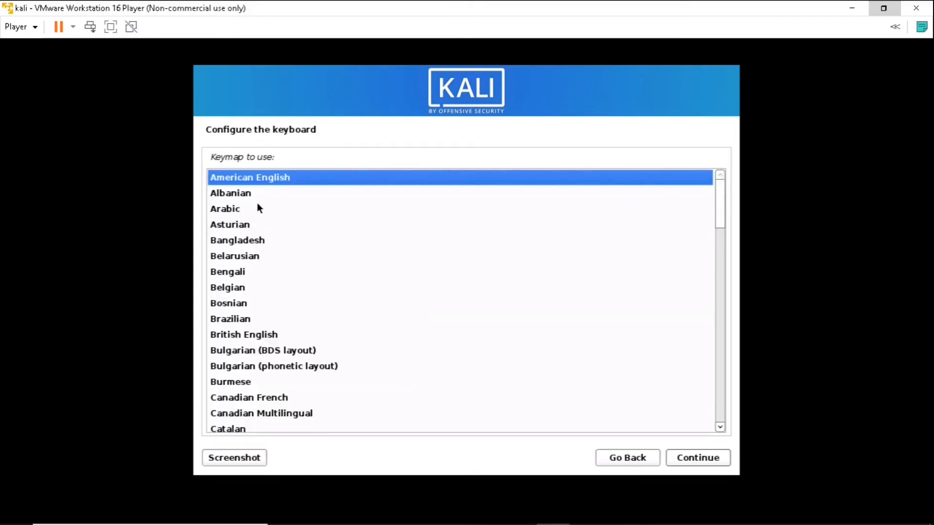
{"action": "left_click", "coordinate": [686, 457]}
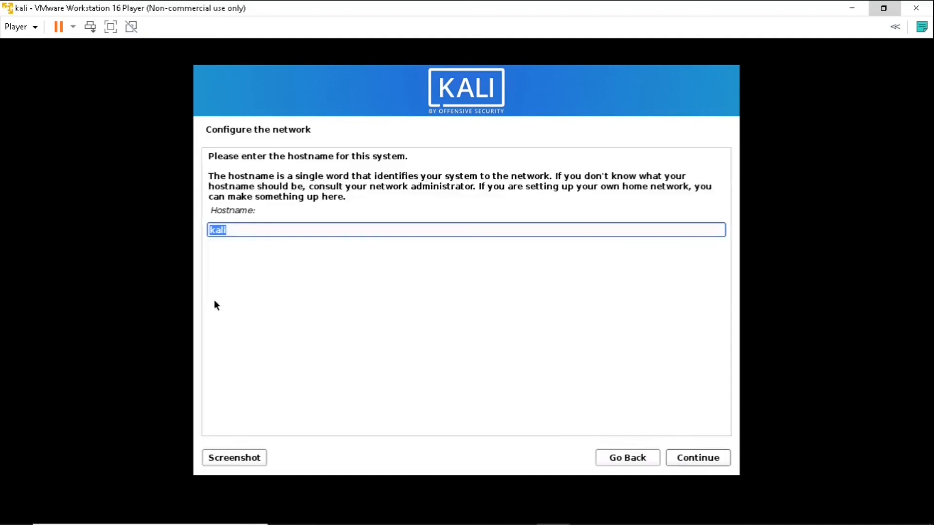
Step: Append .org to the suggested hostname, enter the user's full name, and accept the suggested username
{"action": "left_click", "coordinate": [252, 229]}
{"action": "type", "text": ".org"}
{"action": "left_click", "coordinate": [687, 458]}
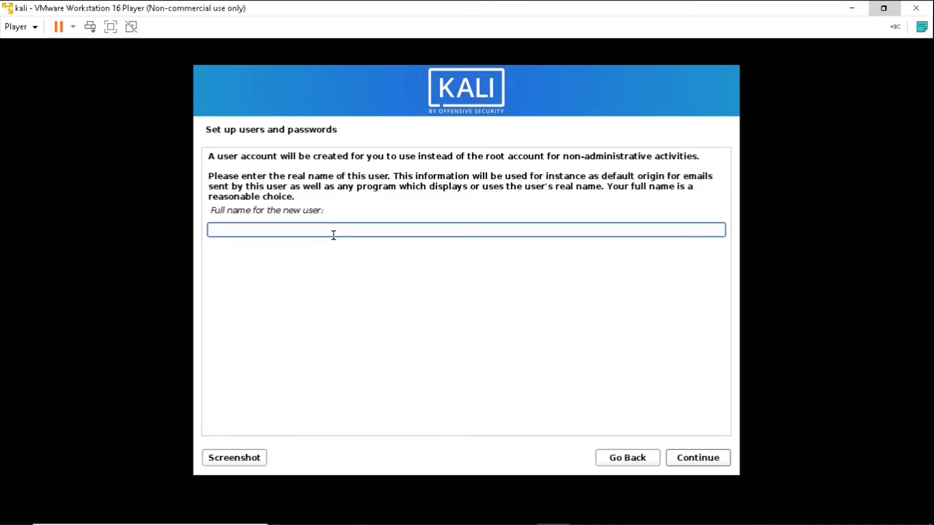
{"action": "type", "text": "kali"}
{"action": "left_click", "coordinate": [690, 462]}
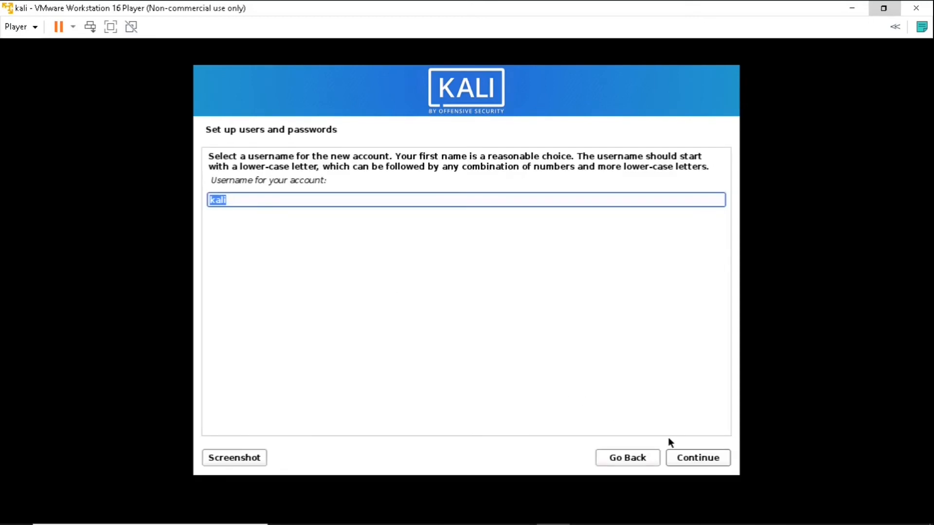
{"action": "left_click", "coordinate": [688, 459]}
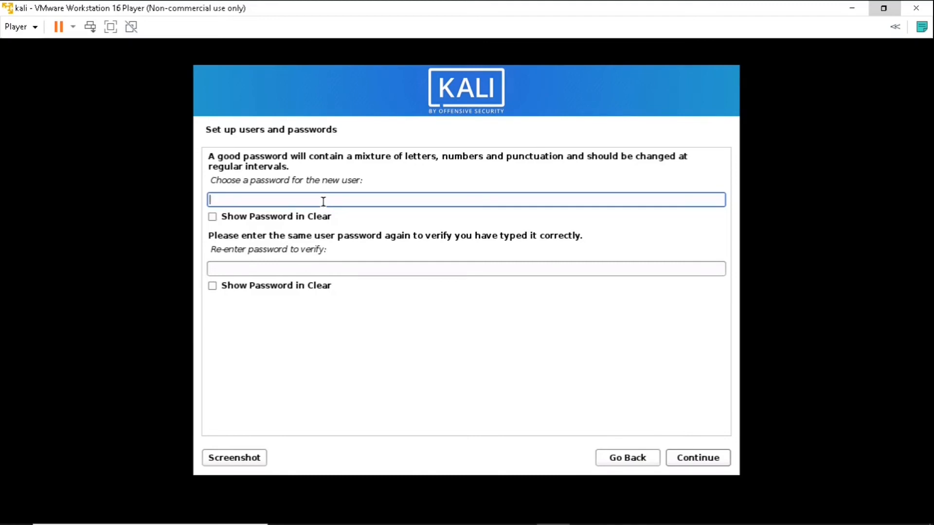
Step: Enter the account password and its confirmation, shown in clear text, and confirm them
{"action": "type", "text": "kali"}
{"action": "left_click", "coordinate": [212, 217]}
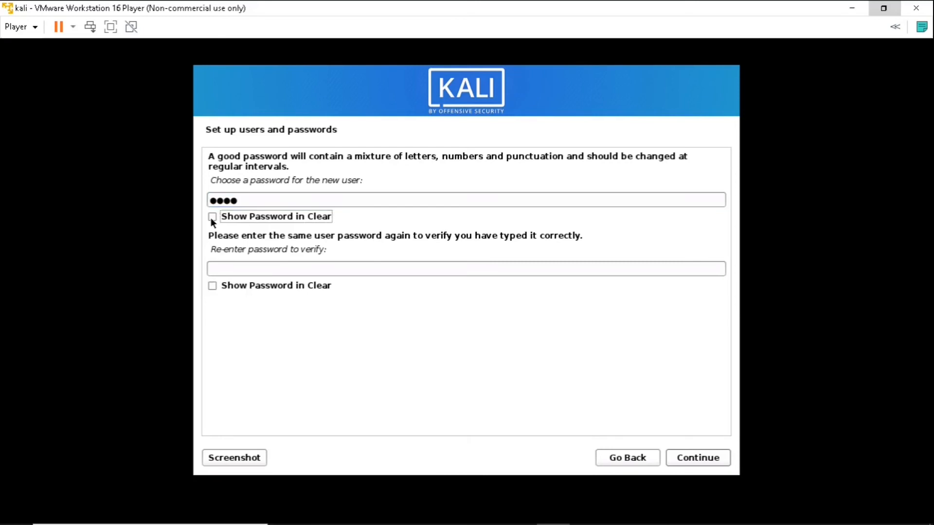
{"action": "left_click", "coordinate": [212, 286]}
{"action": "left_click", "coordinate": [218, 268]}
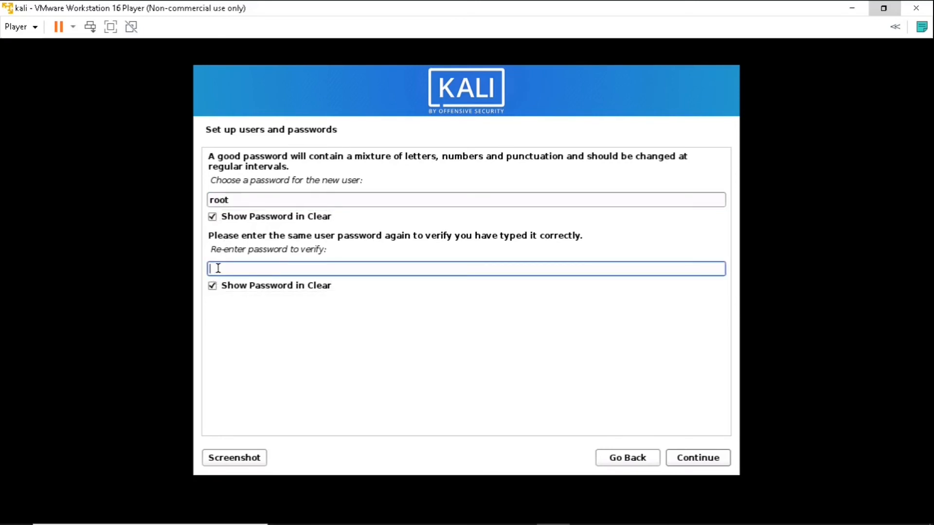
{"action": "type", "text": "root"}
{"action": "left_click", "coordinate": [684, 460]}
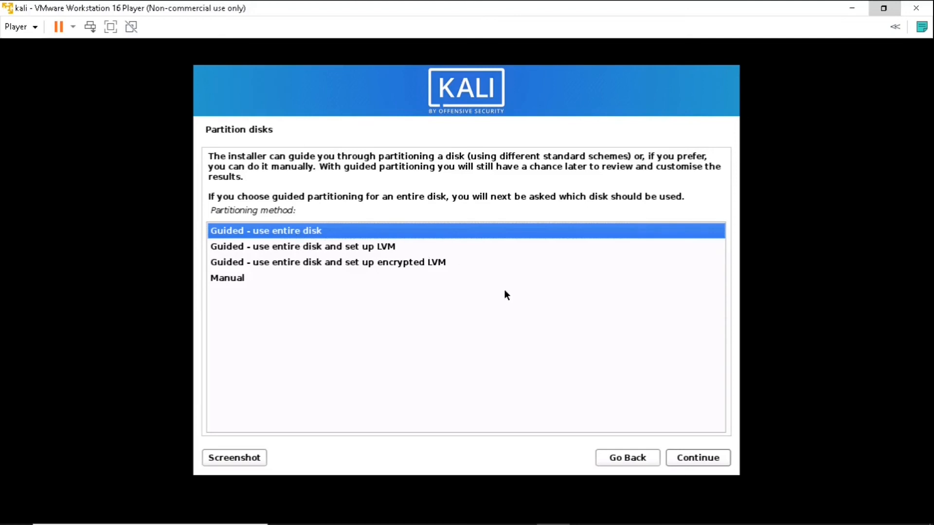
Step: Use guided partitioning of the whole SCSI3 (sda) disk with all files in one partition, and write the changes
{"action": "left_click", "coordinate": [683, 457]}
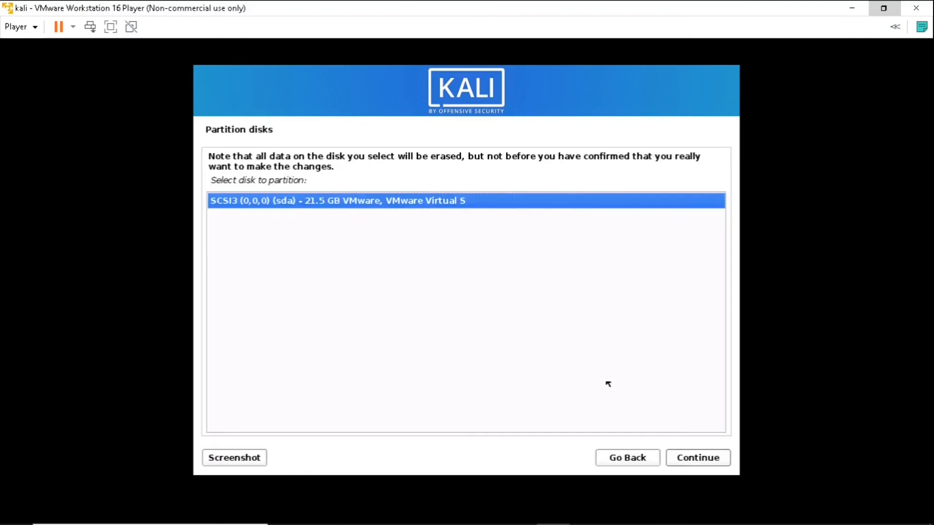
{"action": "left_click", "coordinate": [679, 457]}
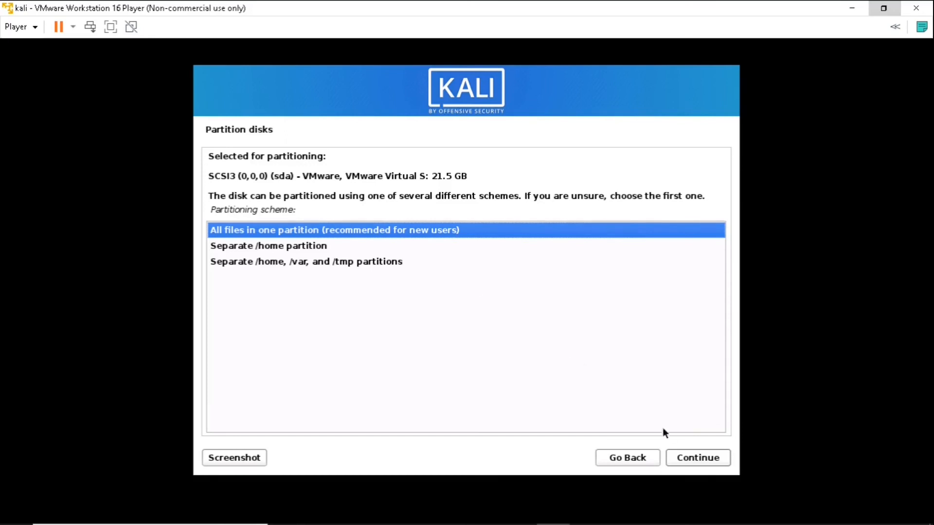
{"action": "left_click", "coordinate": [686, 461]}
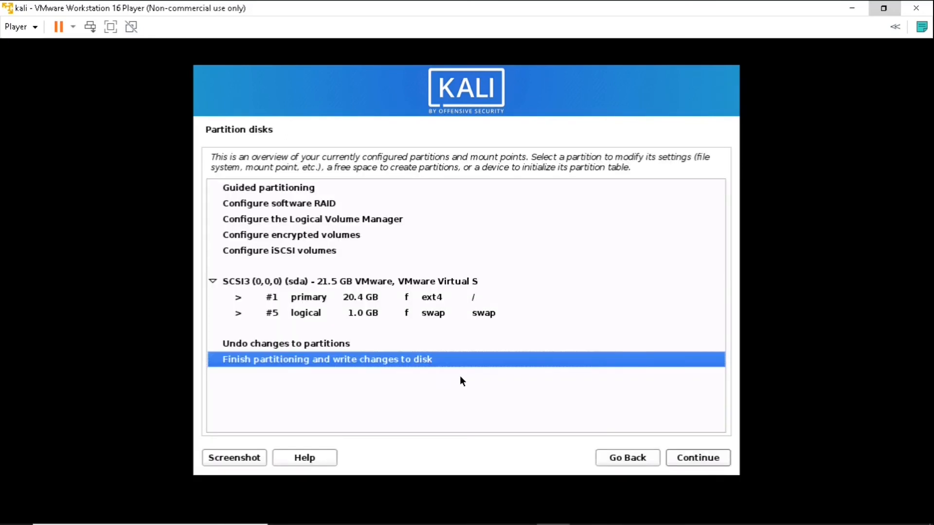
{"action": "left_click", "coordinate": [677, 459]}
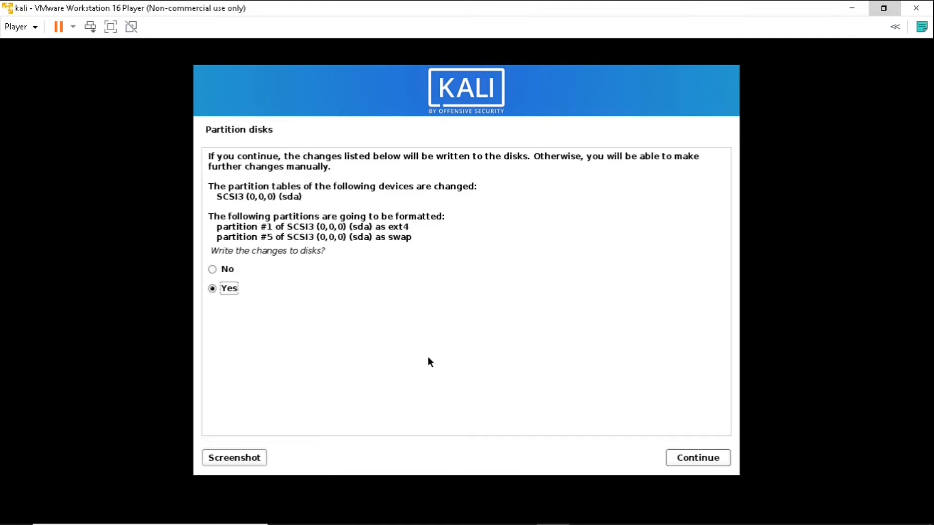
{"action": "left_click", "coordinate": [677, 464]}
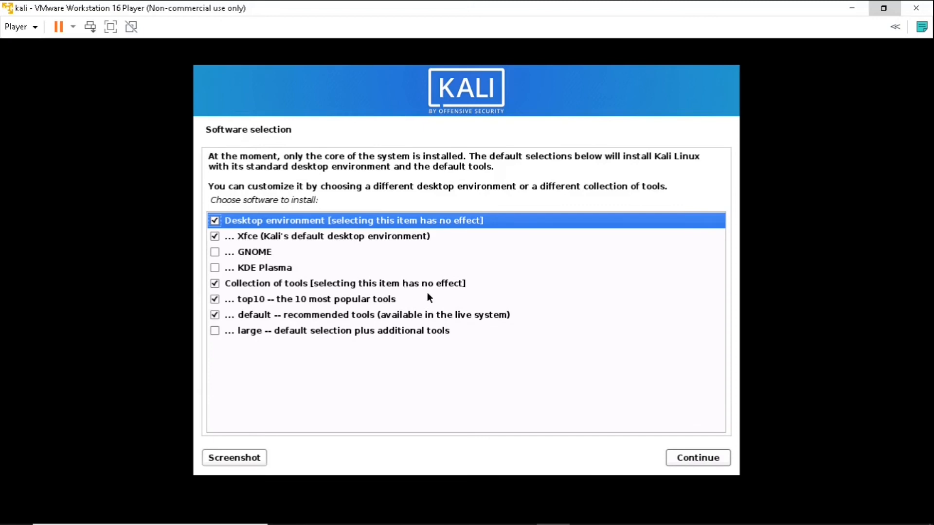
Step: Keep the default Xfce desktop and tools selection, and install the GRUB boot loader on /dev/sda
{"action": "left_click", "coordinate": [680, 460]}
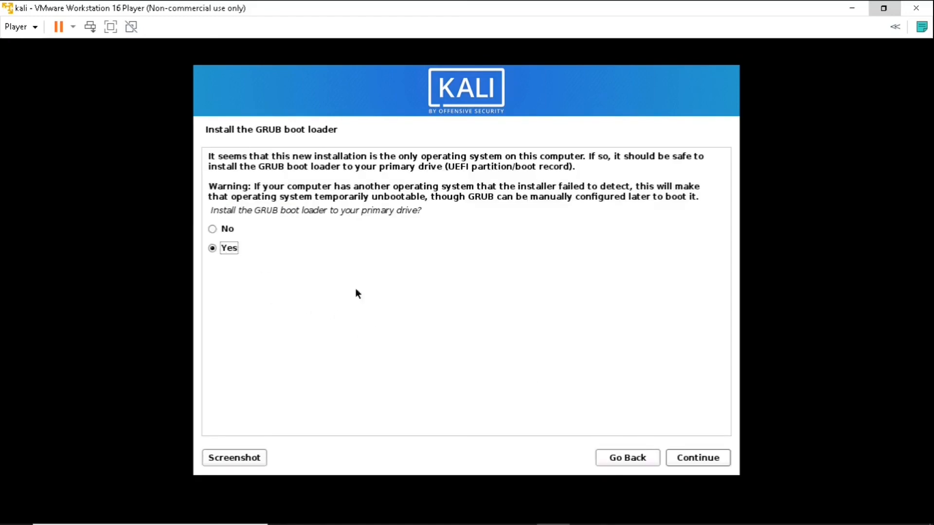
{"action": "left_click", "coordinate": [693, 459]}
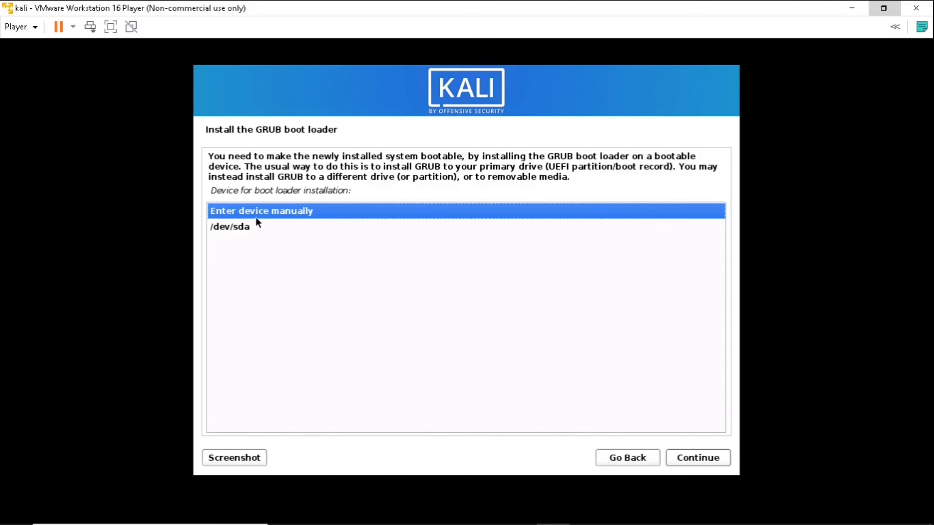
{"action": "left_click", "coordinate": [233, 227]}
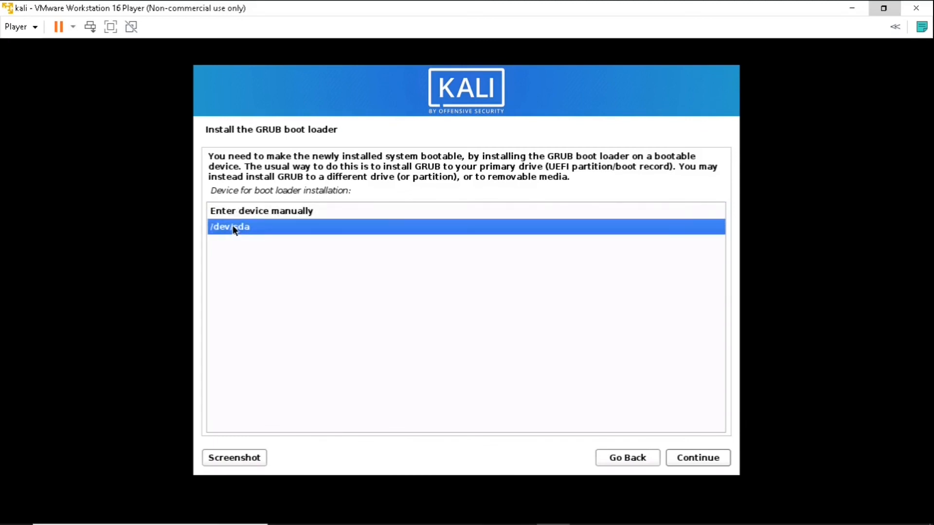
{"action": "left_click", "coordinate": [256, 212]}
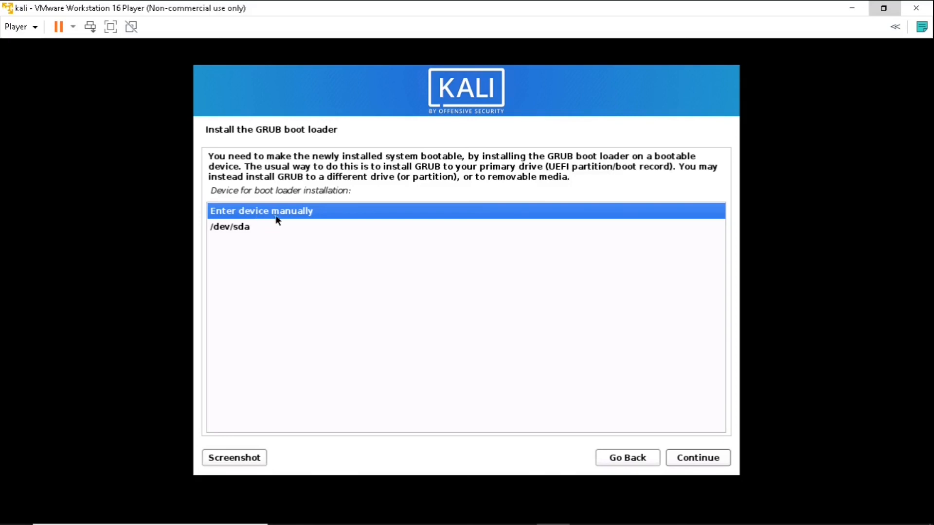
{"action": "left_click", "coordinate": [241, 227]}
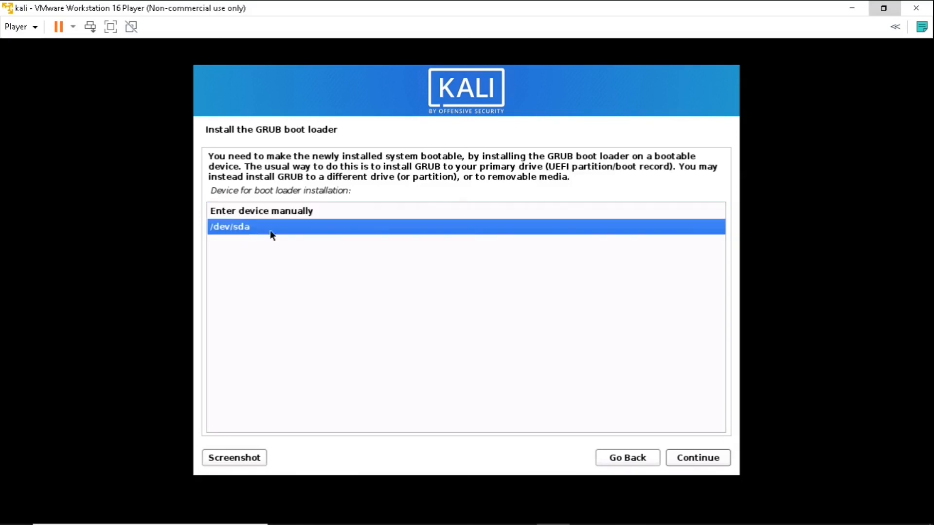
{"action": "left_click", "coordinate": [683, 461]}
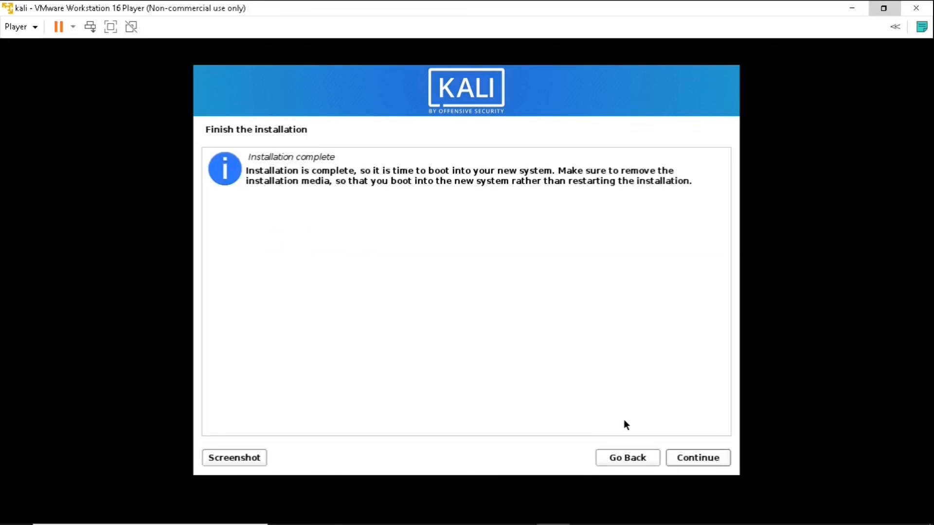
Step: Reboot into the installed Kali system and log in with the new user's username and password
{"action": "left_click", "coordinate": [676, 457]}
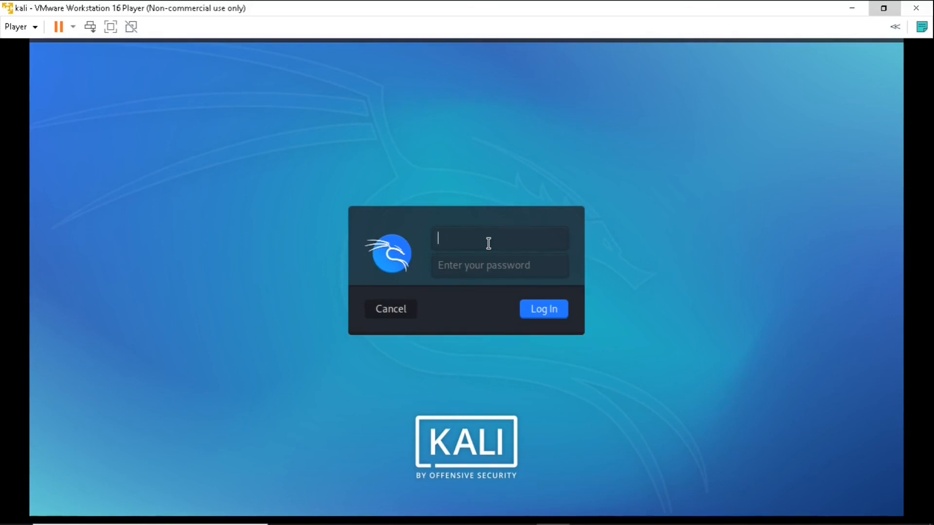
{"action": "type", "text": "kali"}
{"action": "left_click", "coordinate": [494, 267]}
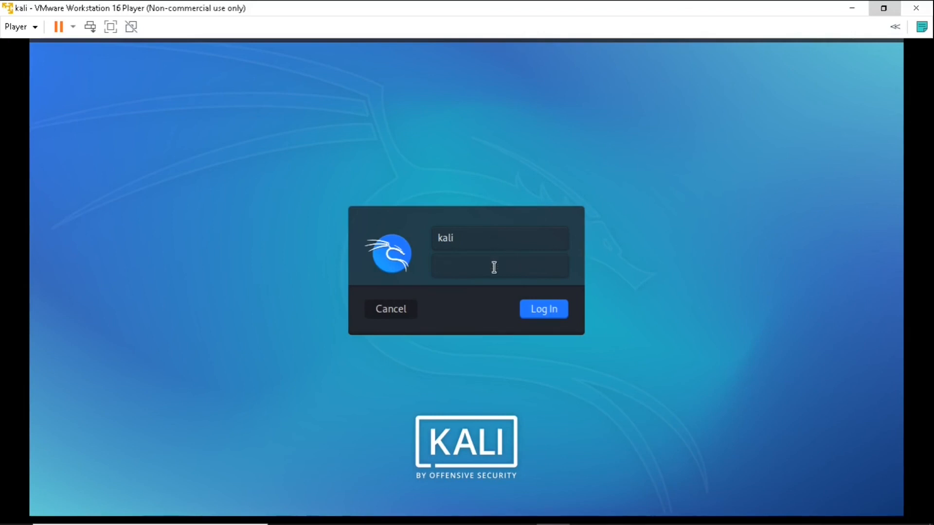
{"action": "type", "text": "kali"}
{"action": "left_click", "coordinate": [538, 308]}
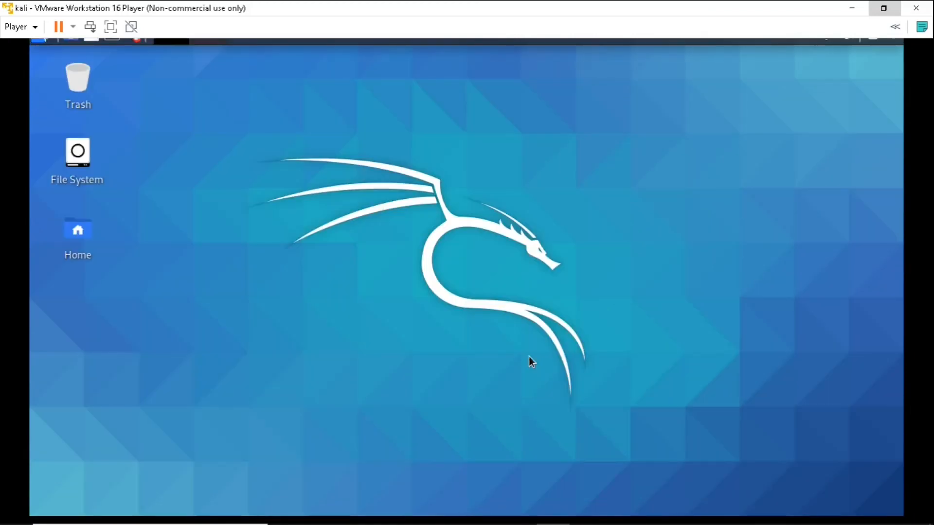